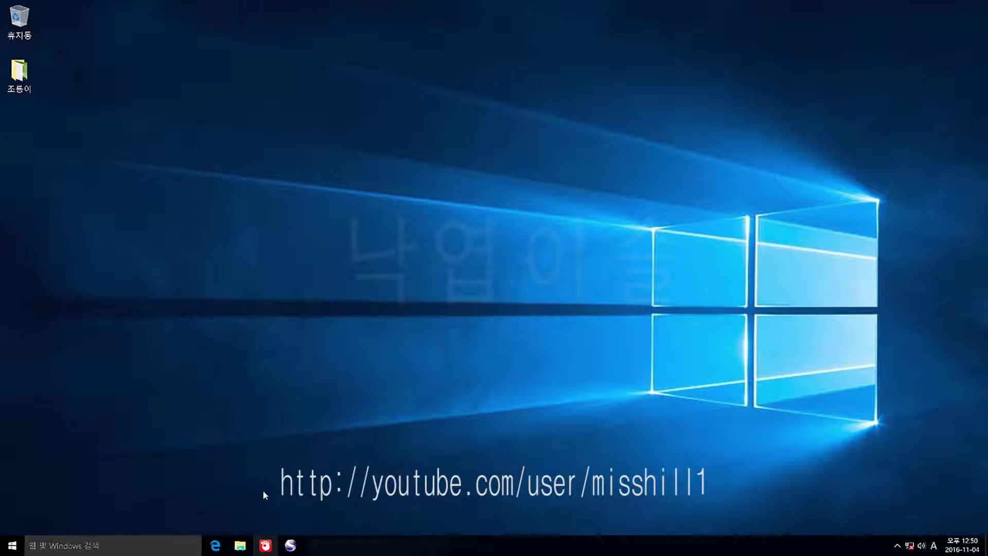
- Open Computer Management for this PC from File Explorer and show Disk Management
click(240, 545)
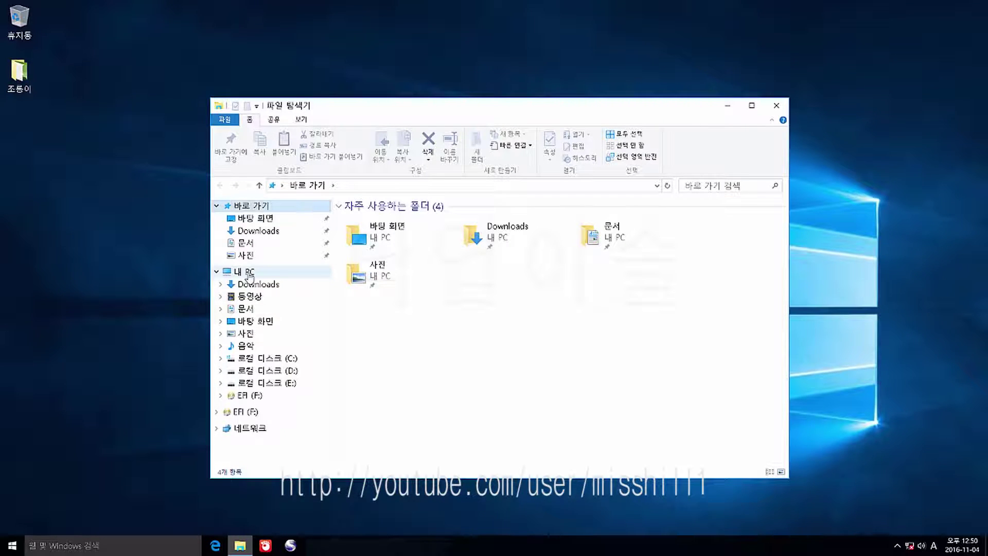
right_click(249, 277)
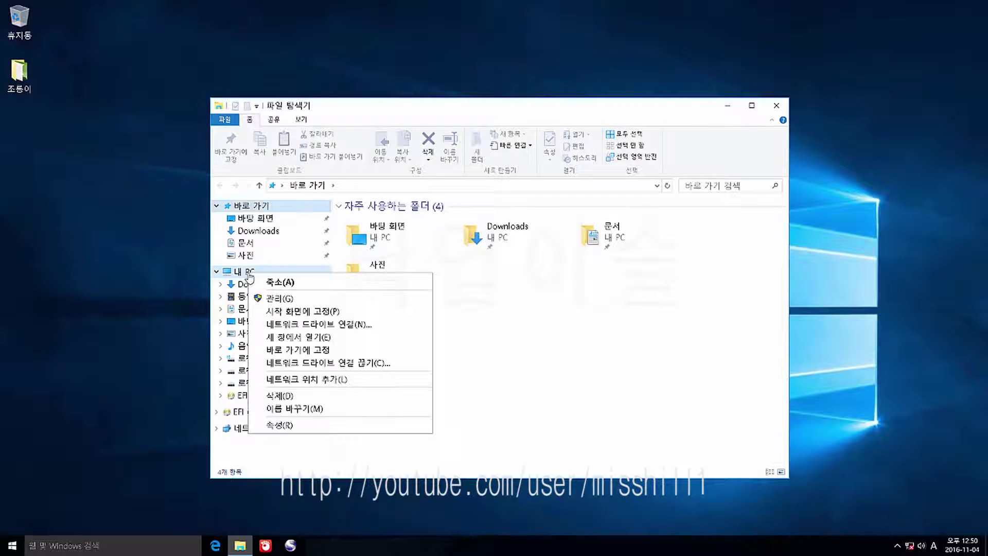
click(275, 300)
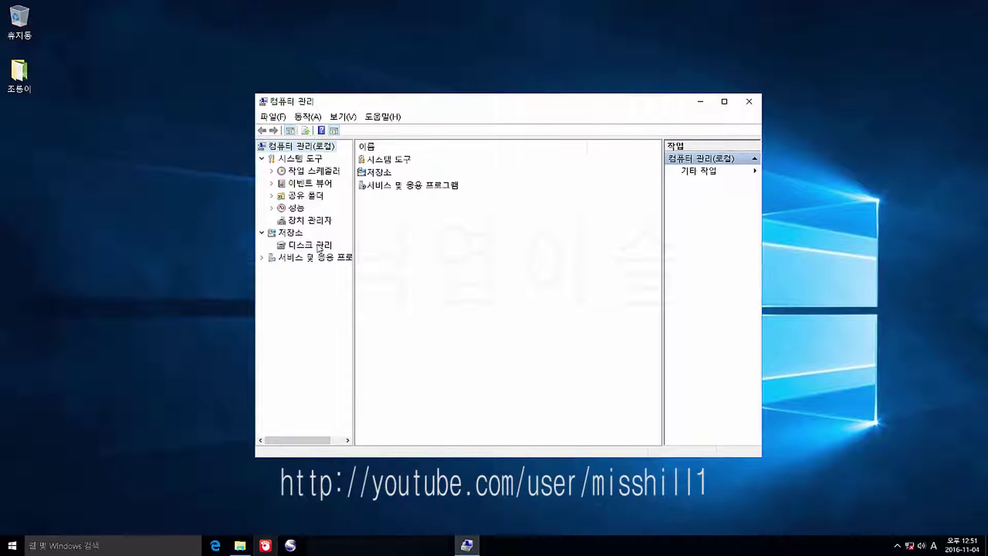
click(320, 246)
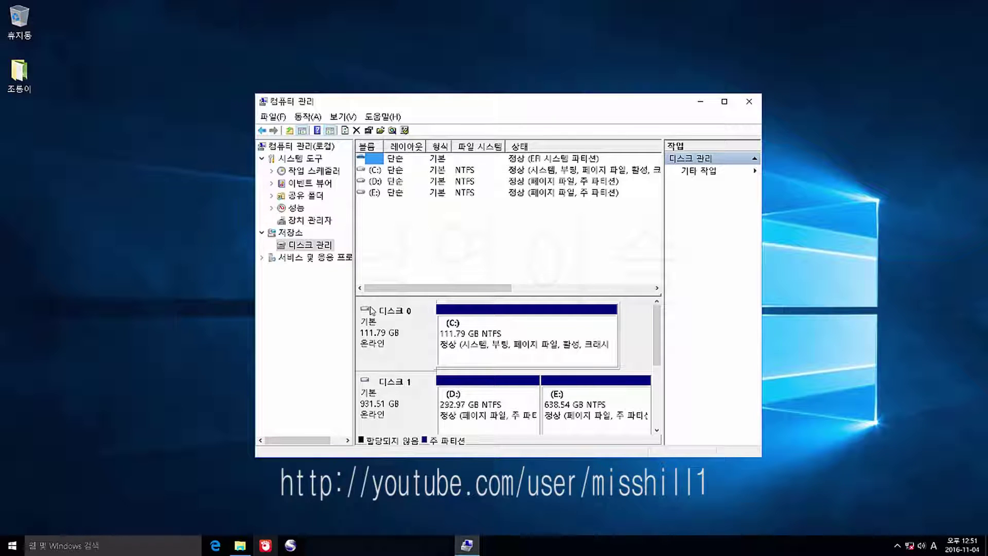
- Check which actions are available for Disk 2, its 200 MB EFI system partition and its unallocated space, and close both windows
drag(656, 321, 655, 351)
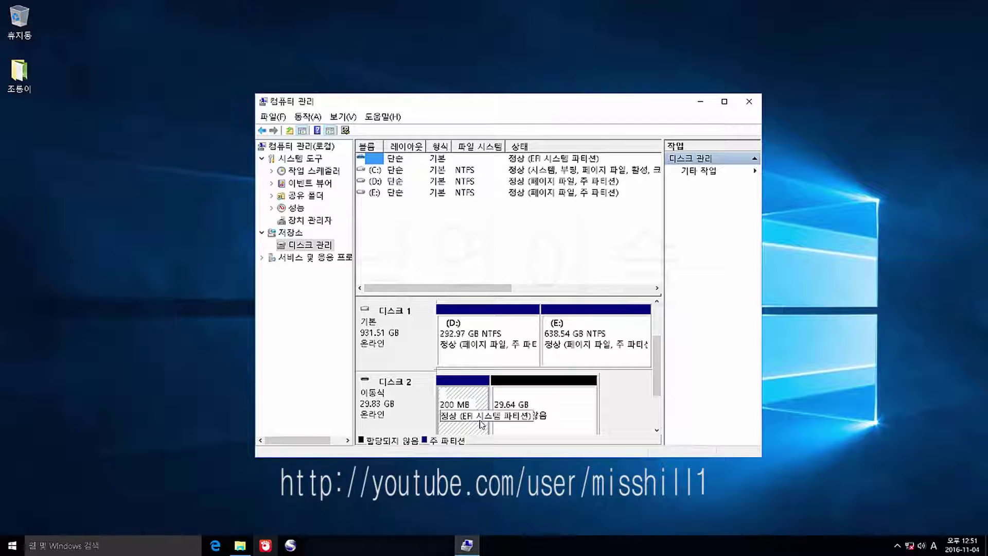
click(473, 402)
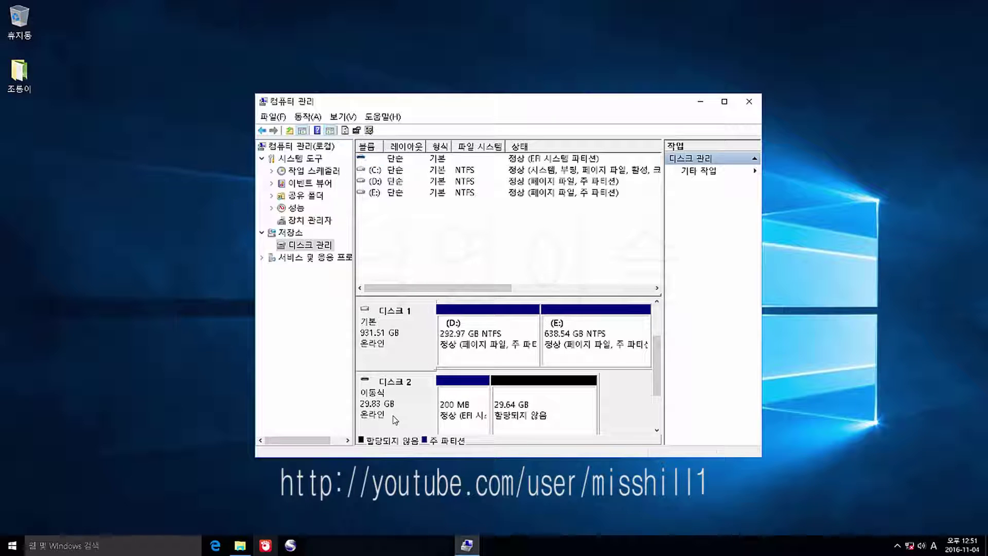
click(473, 402)
click(511, 405)
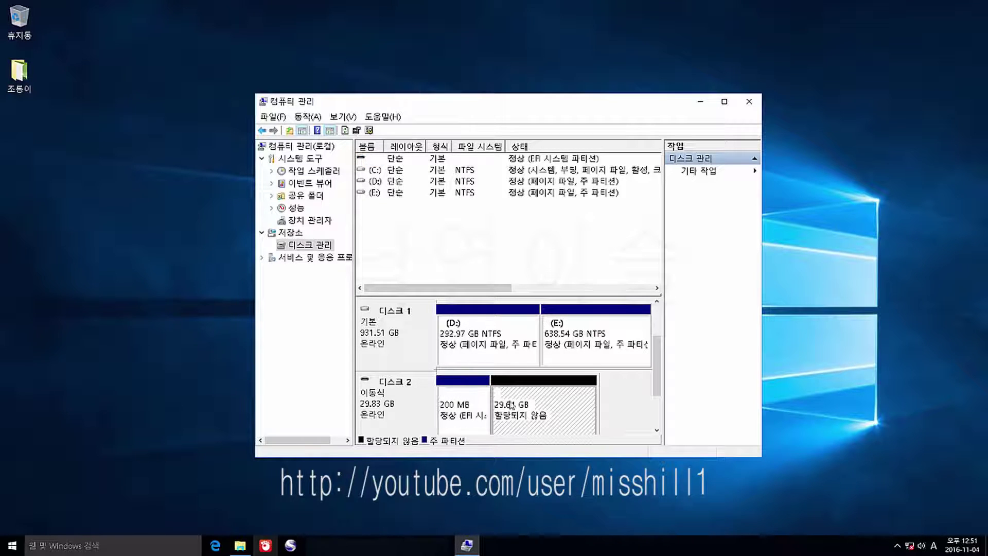
click(466, 415)
right_click(466, 414)
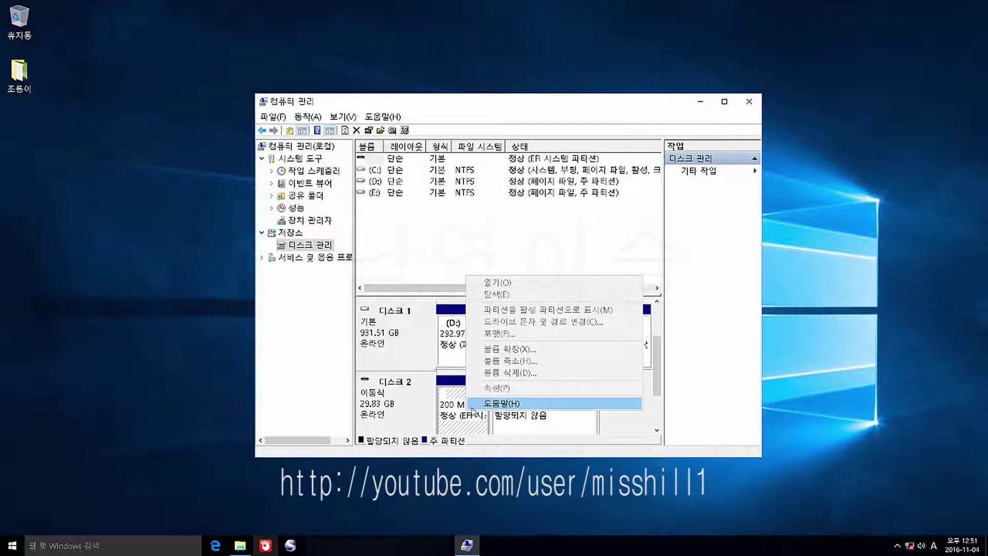
click(416, 425)
right_click(416, 425)
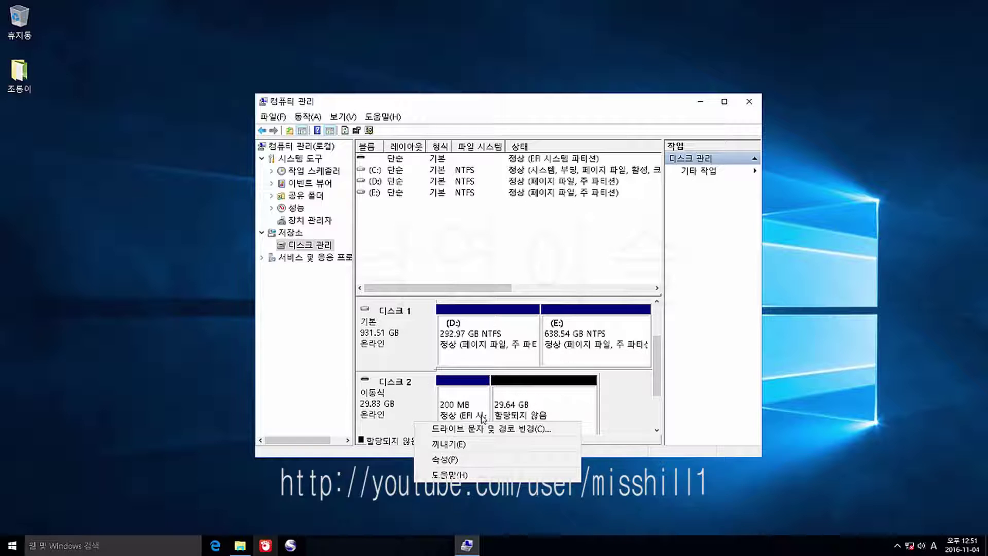
click(621, 411)
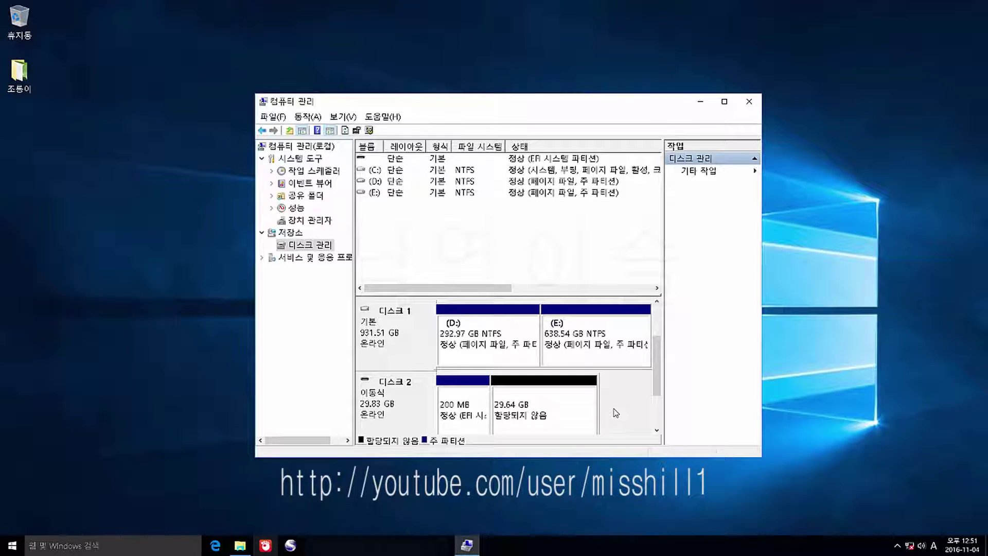
right_click(565, 425)
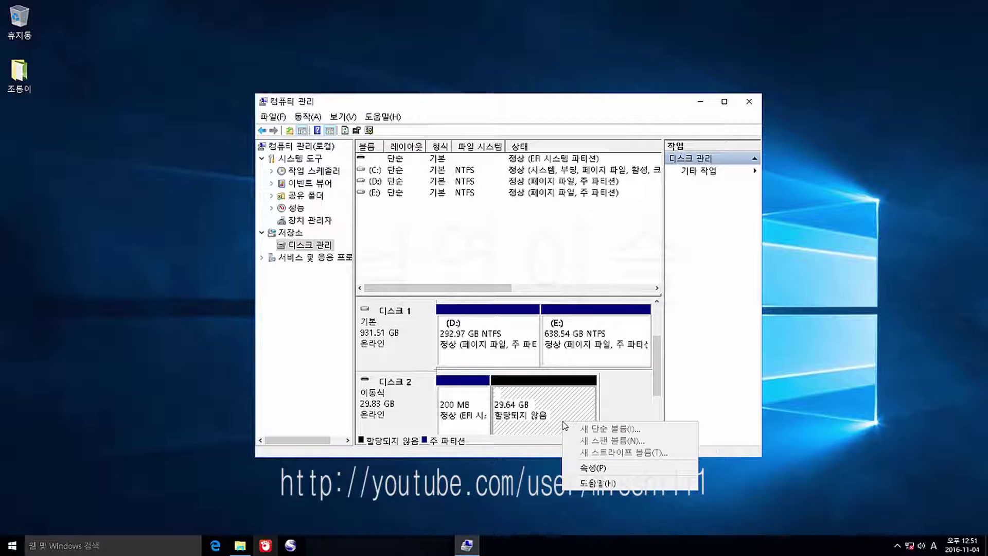
right_click(469, 412)
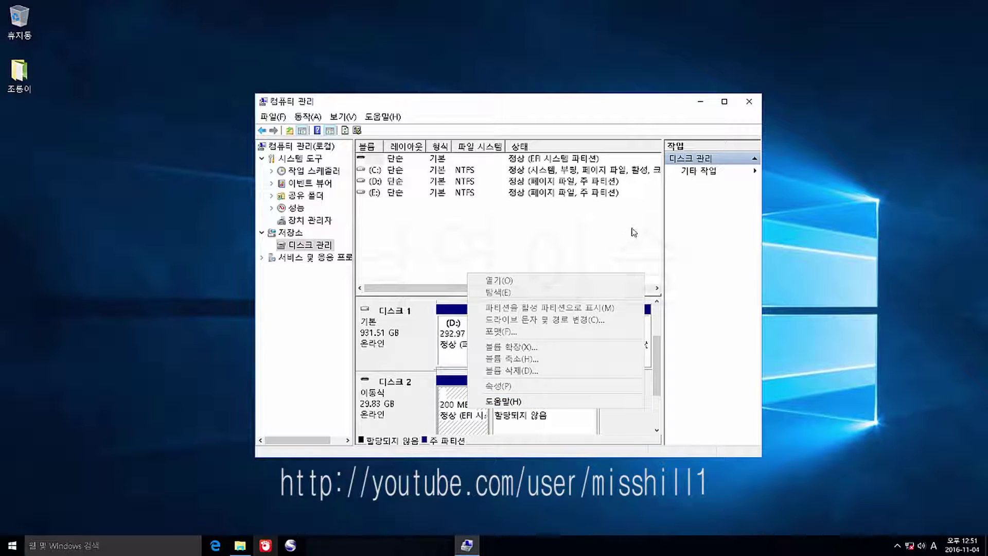
click(750, 103)
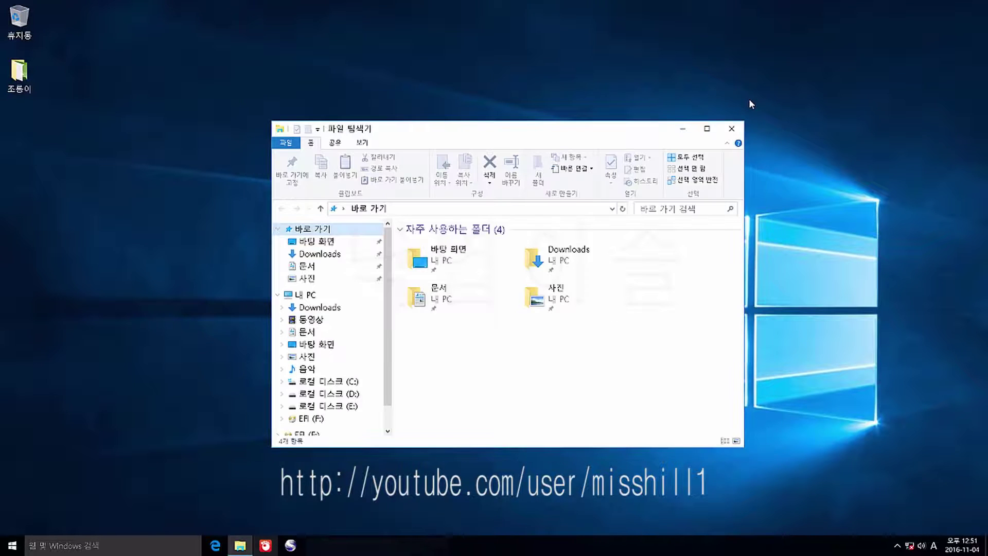
click(731, 129)
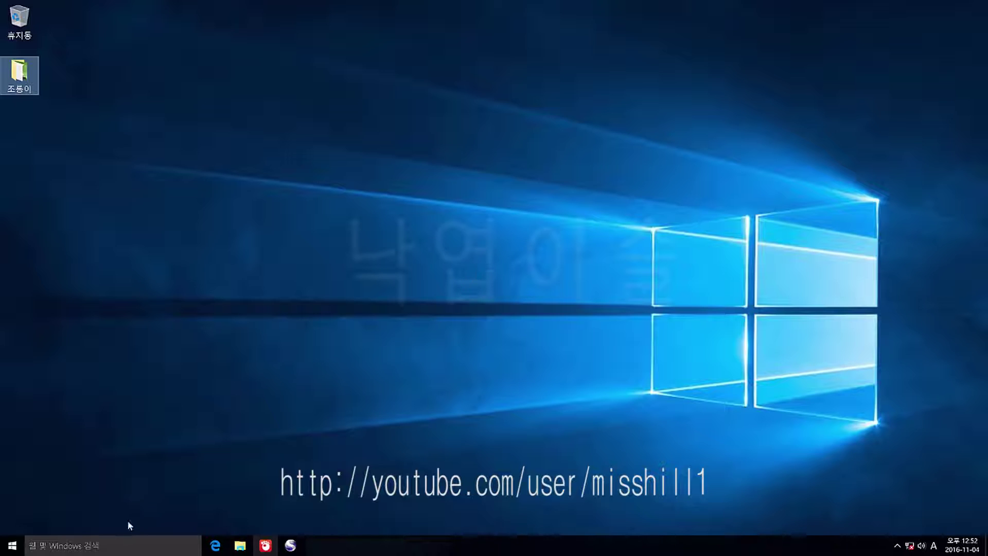
- Search Windows for diskpart and launch the DiskPart command-line tool
click(94, 547)
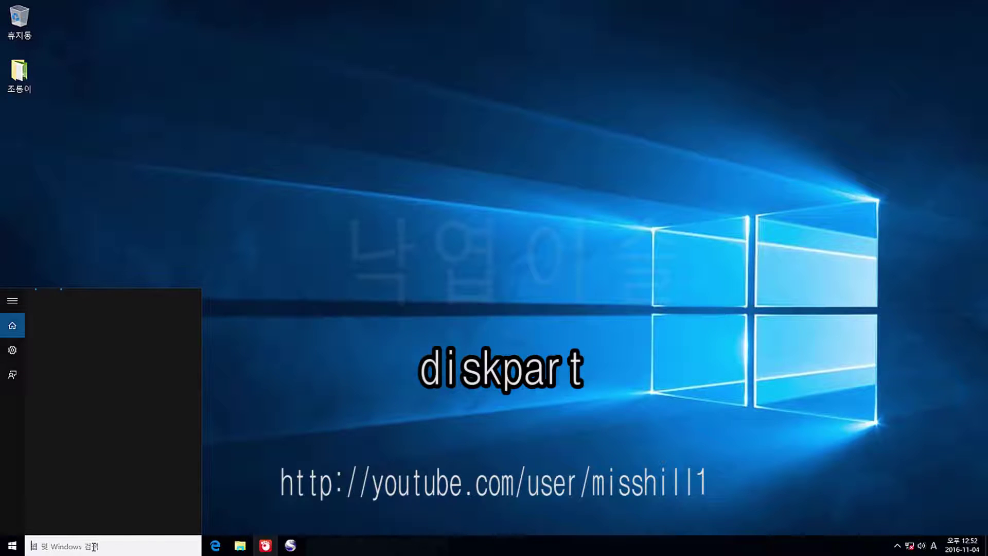
text(di)
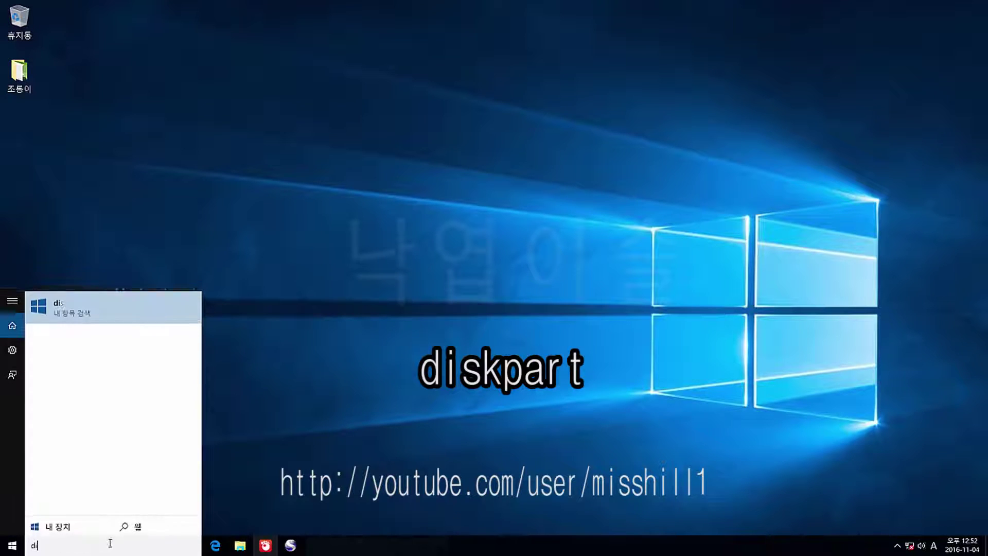
text(skpart)
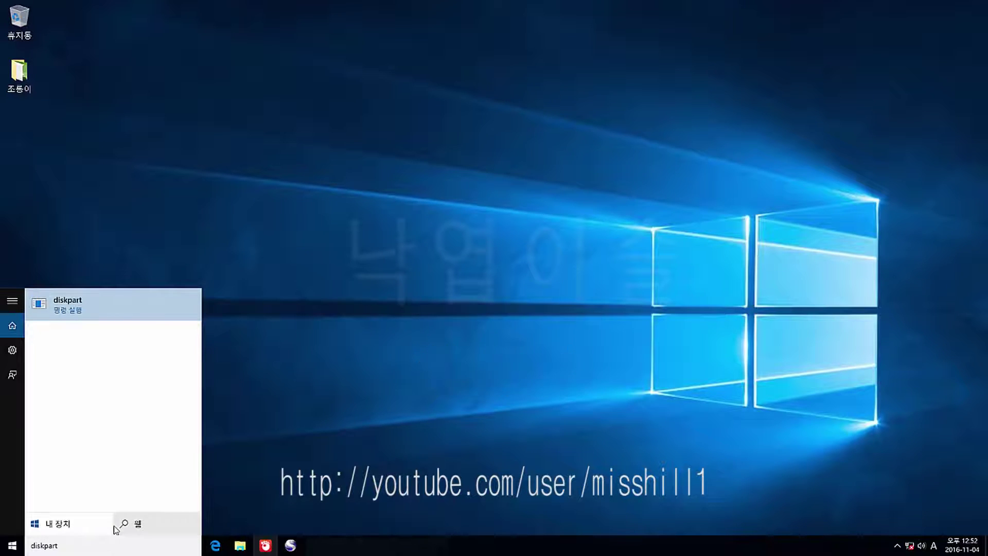
key(Return)
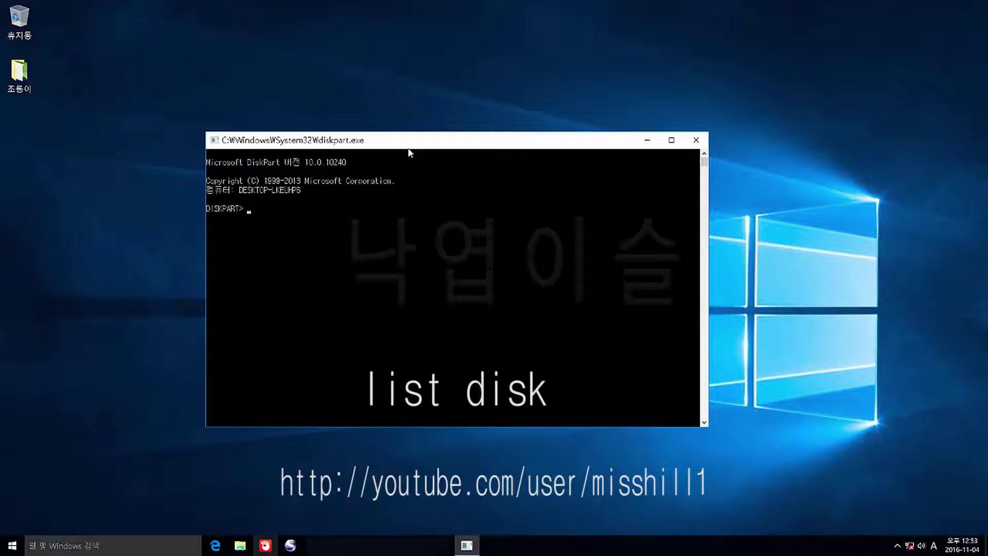
- List the disks in DiskPart and select disk 2 with "select disk 2"
text(list disk)
key(Return)
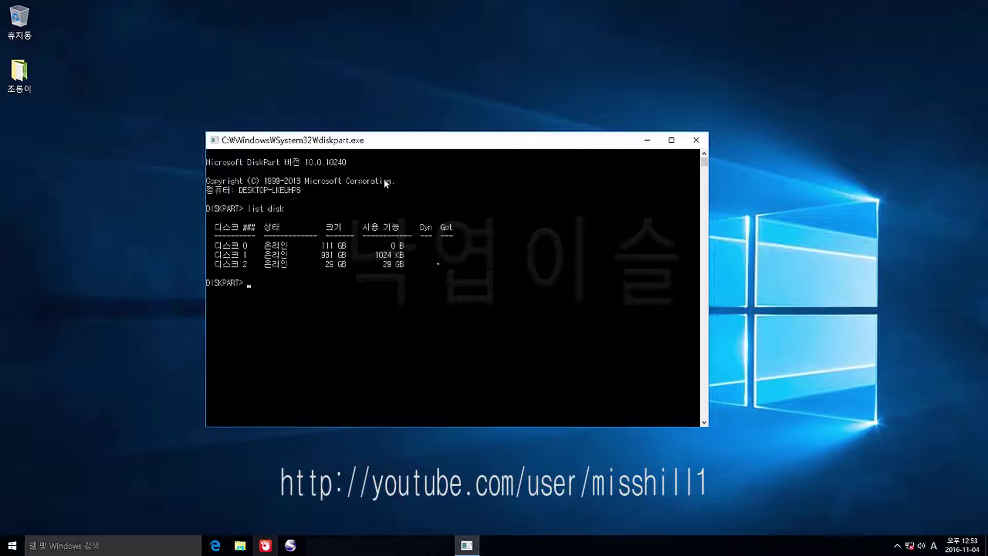
text(select)
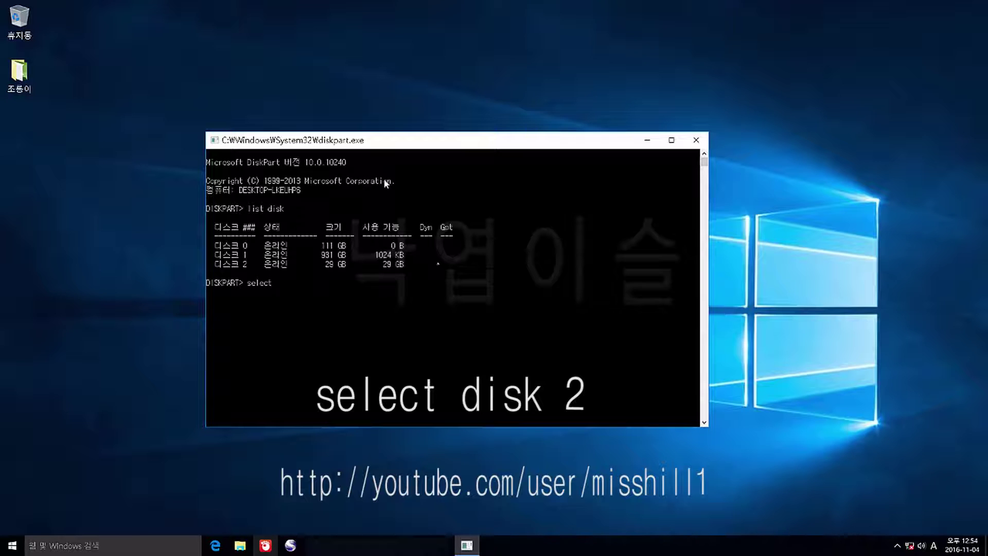
text( disk 2)
key(Return)
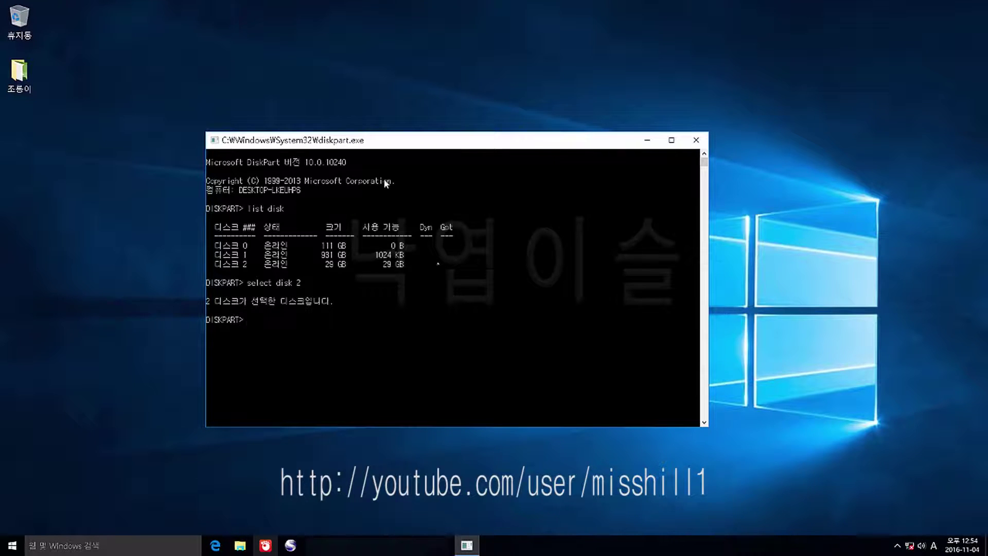
- Display the DiskPart help and read through the descriptions of the available commands, including CLEAN
text(help)
key(Return)
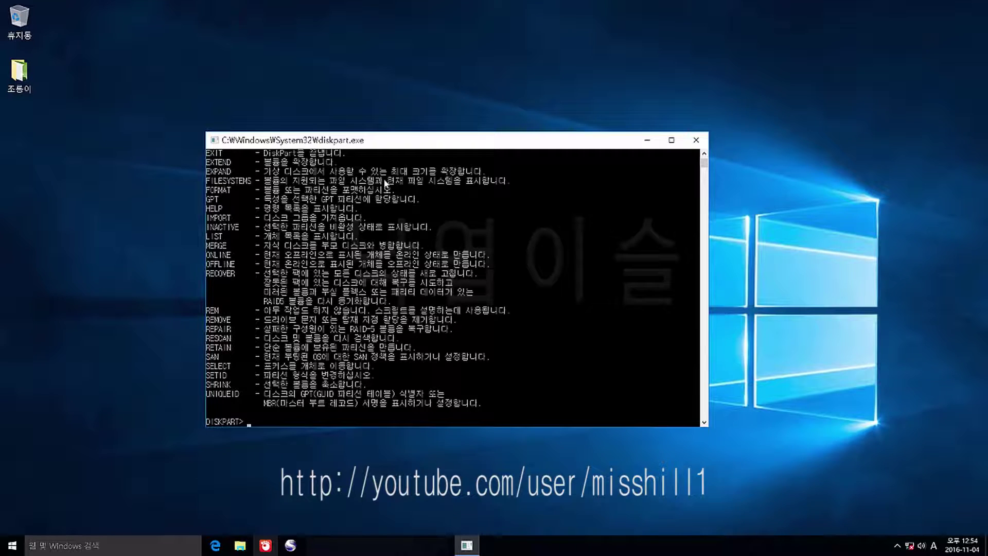
scroll(460, 221, up, 2)
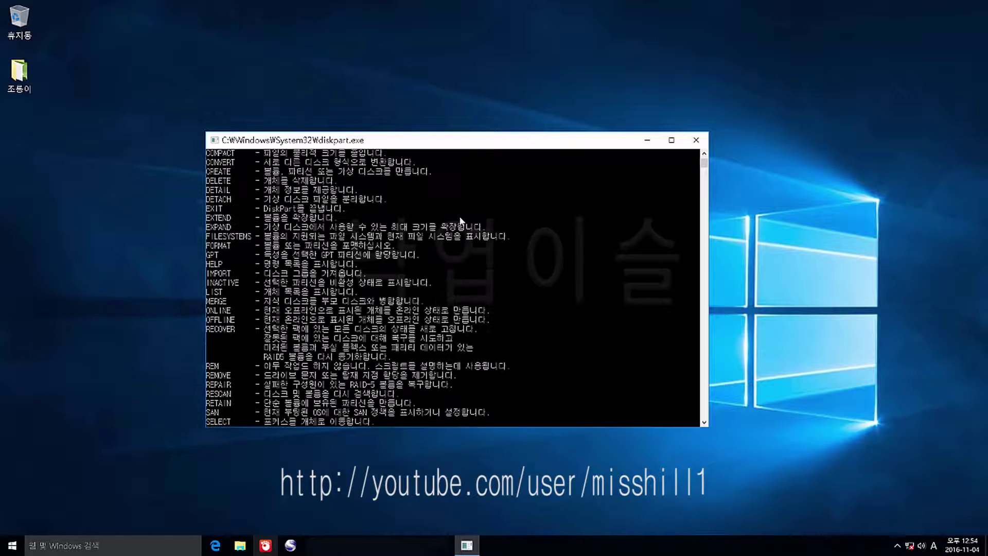
scroll(460, 221, up, 1)
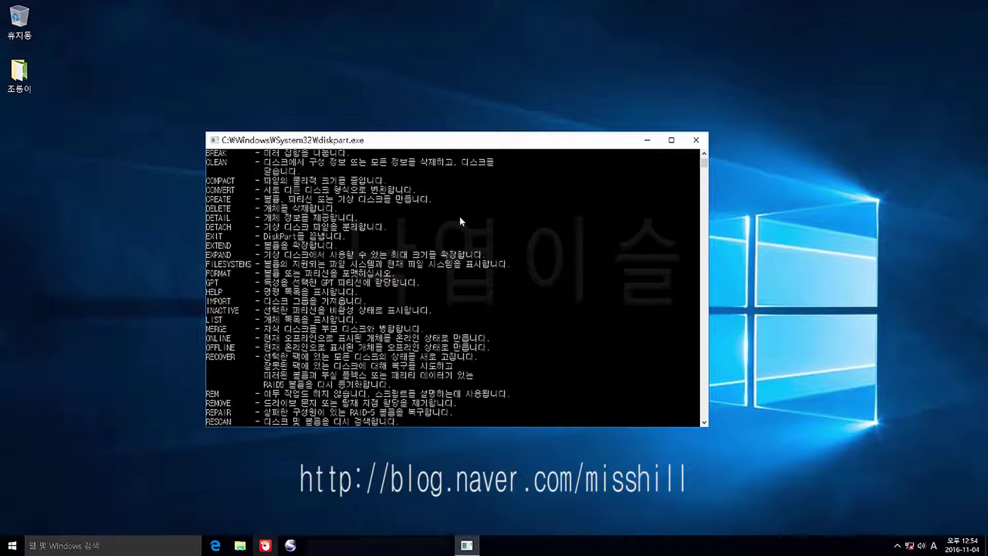
scroll(460, 222, up, 2)
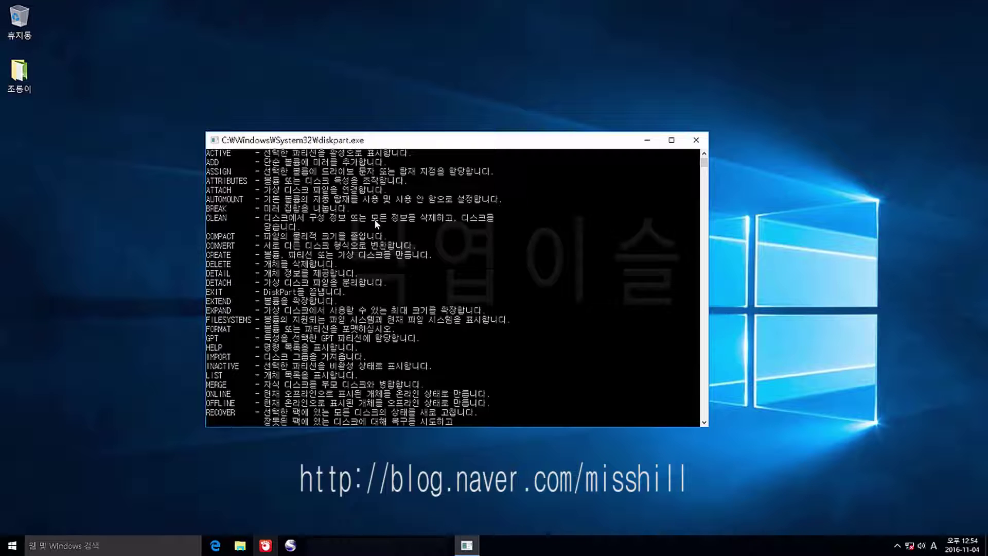
scroll(472, 227, down, 9)
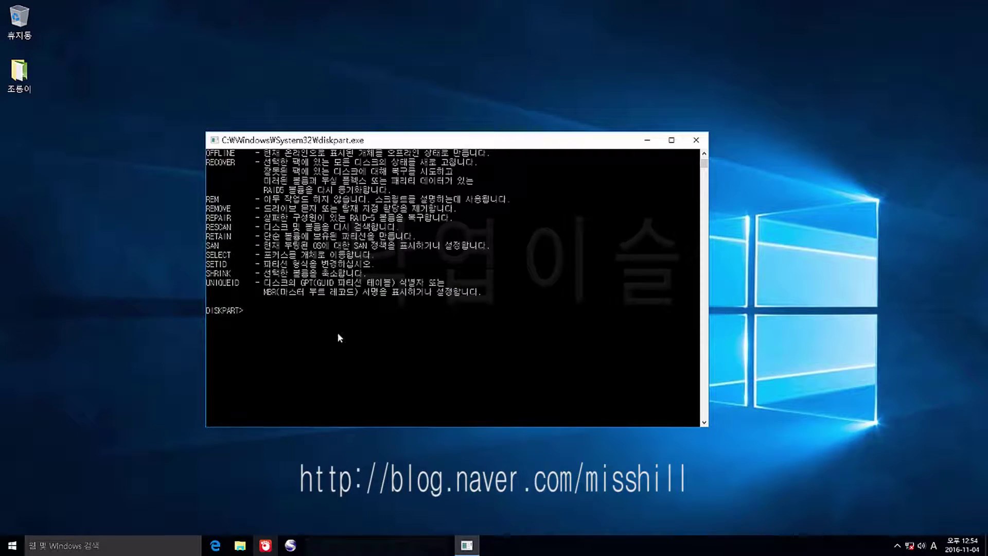
scroll(339, 332, up, 2)
scroll(357, 327, up, 2)
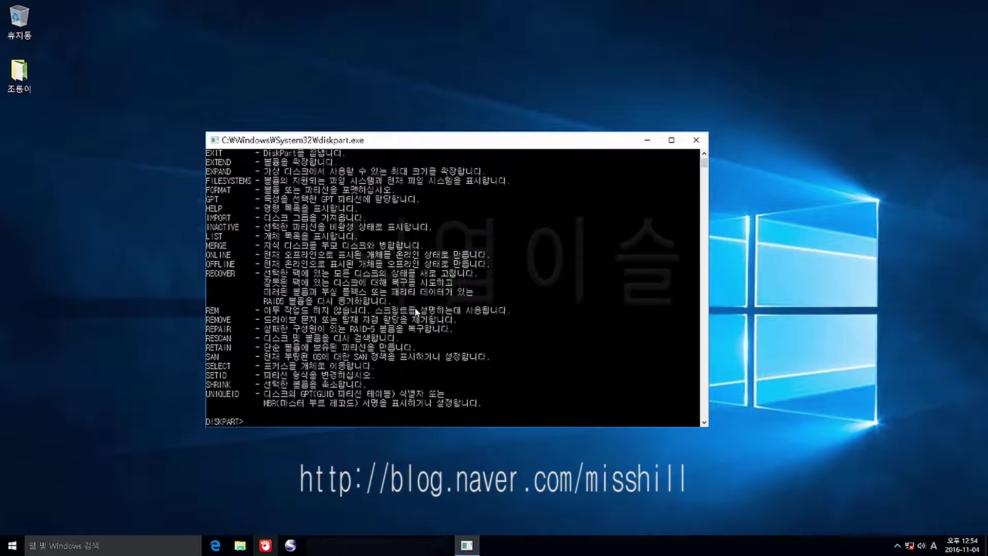
scroll(416, 311, down, 1)
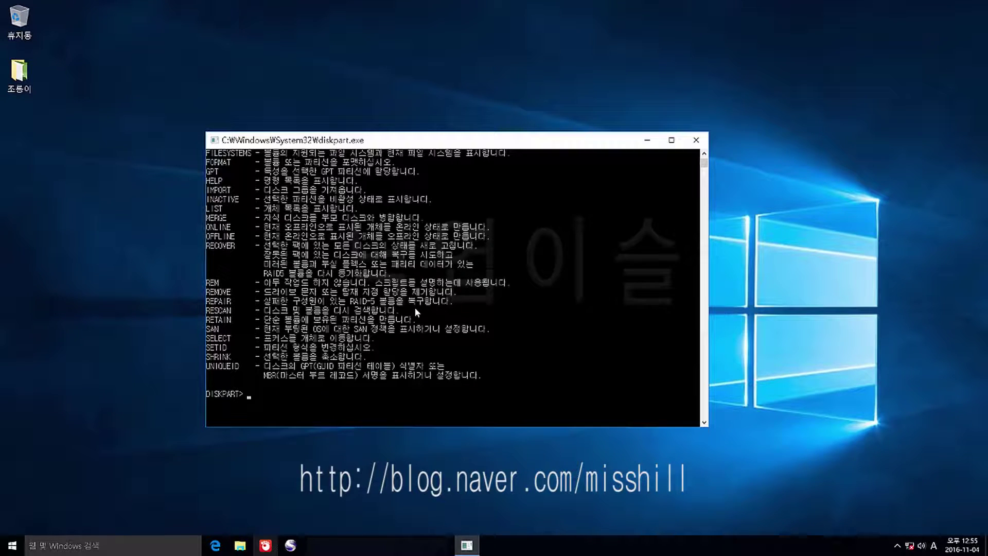
- Wipe all partition information from the selected disk with the clean command and close DiskPart
text(clean)
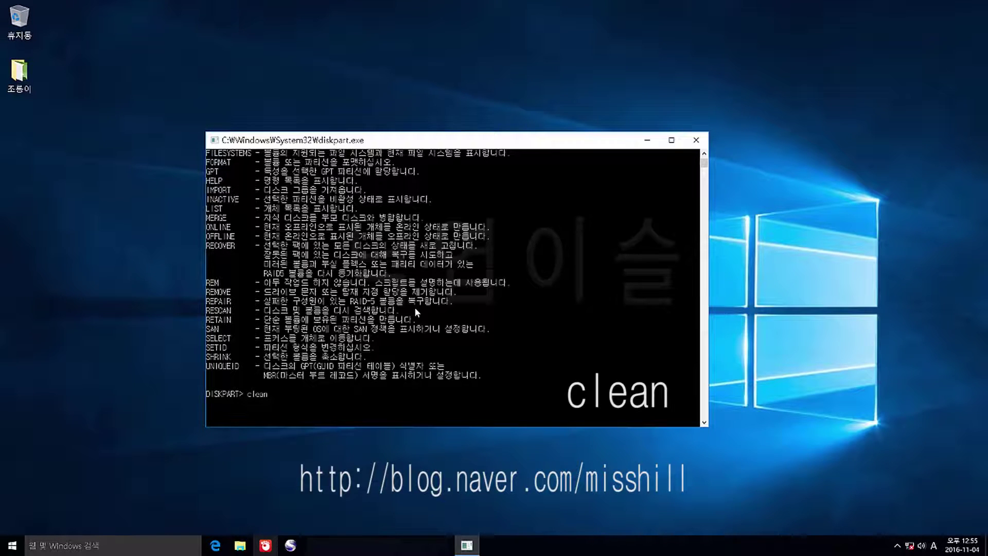
key(Return)
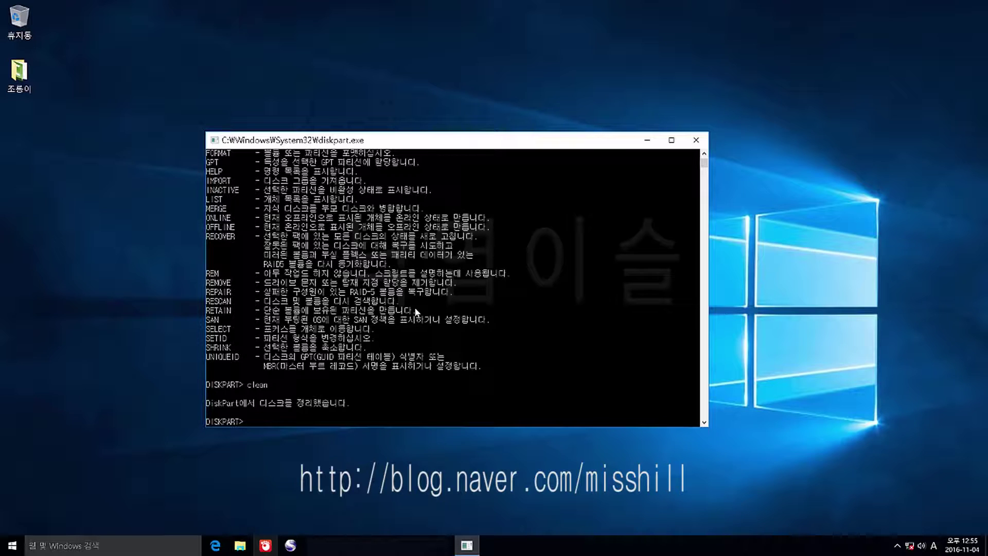
click(696, 141)
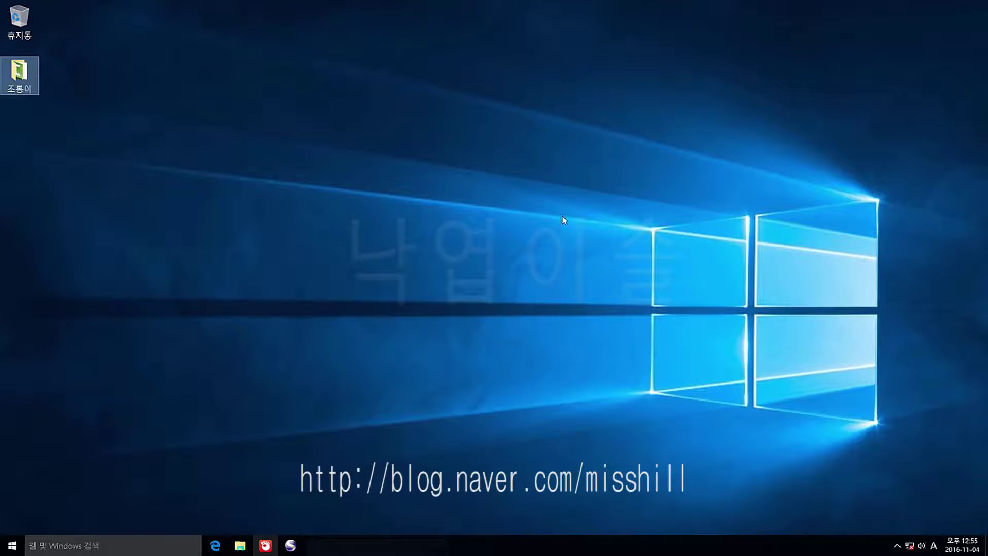
- Reopen Computer Management for this PC from File Explorer and show Disk Management again
click(240, 546)
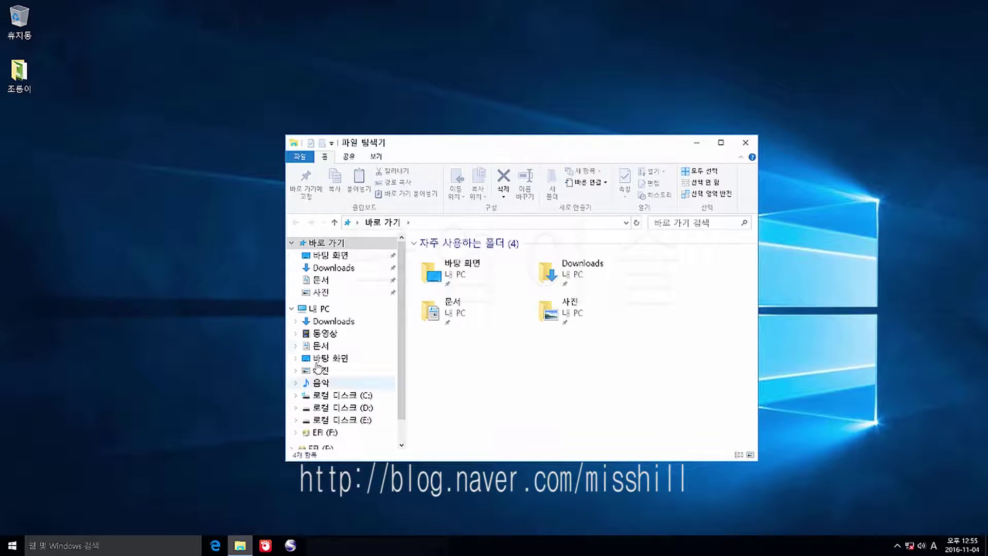
right_click(328, 311)
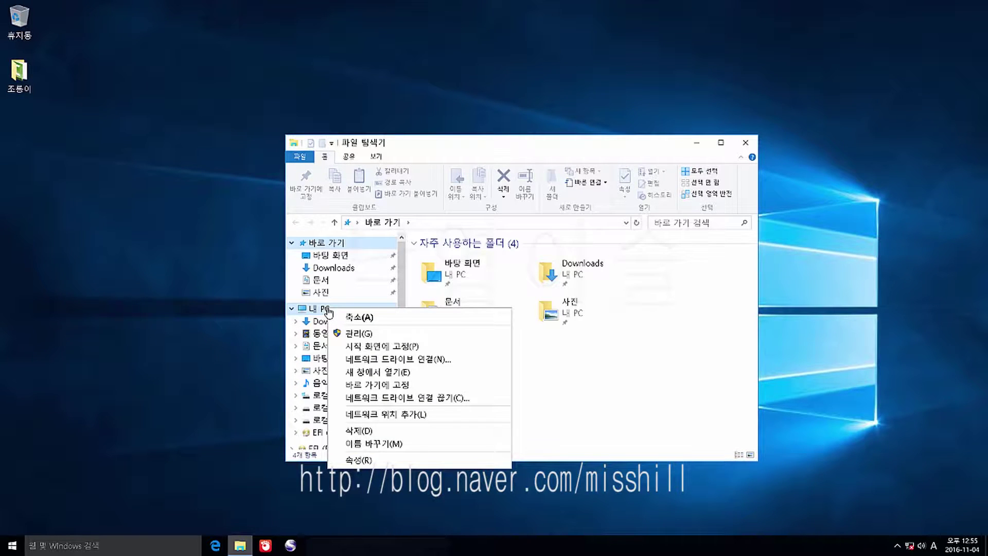
click(355, 335)
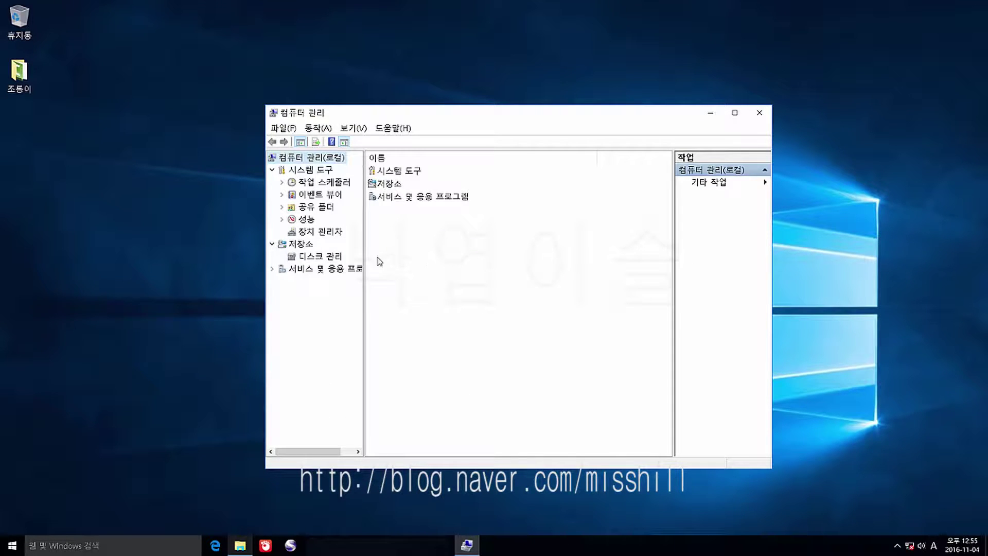
click(334, 261)
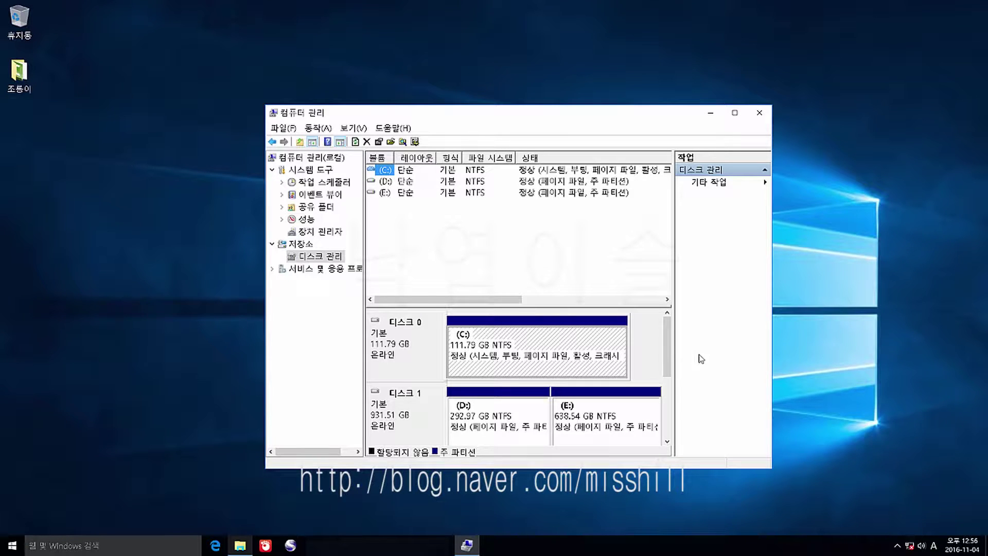
- Start a new simple volume on Disk 2's unallocated space, using the full 30549 MB as the volume size
drag(666, 347, 660, 399)
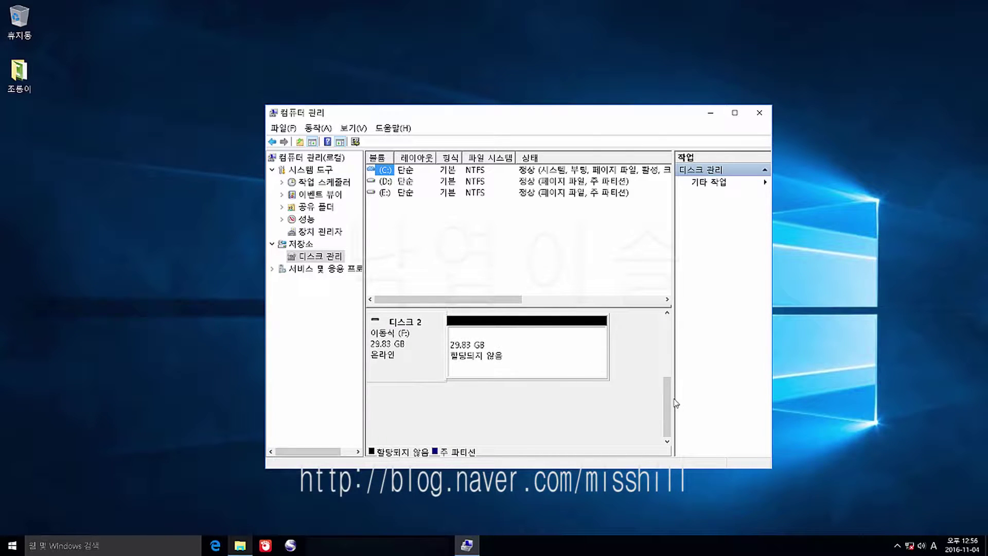
drag(665, 403, 665, 423)
right_click(539, 359)
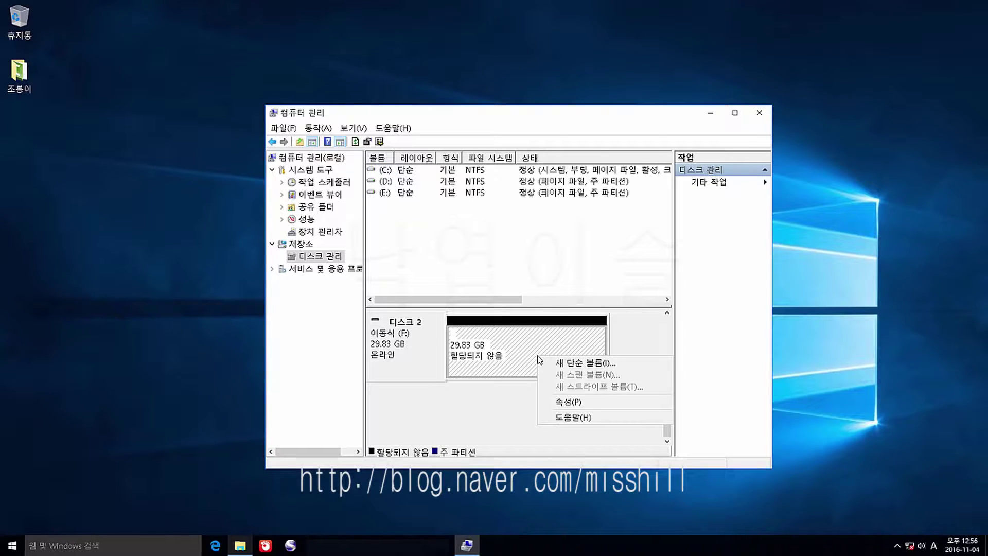
click(568, 364)
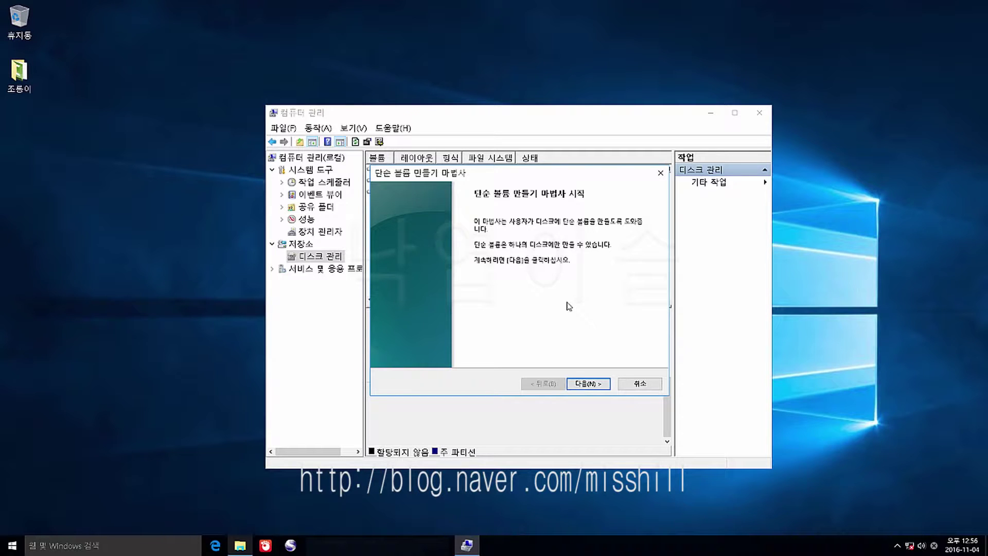
click(585, 387)
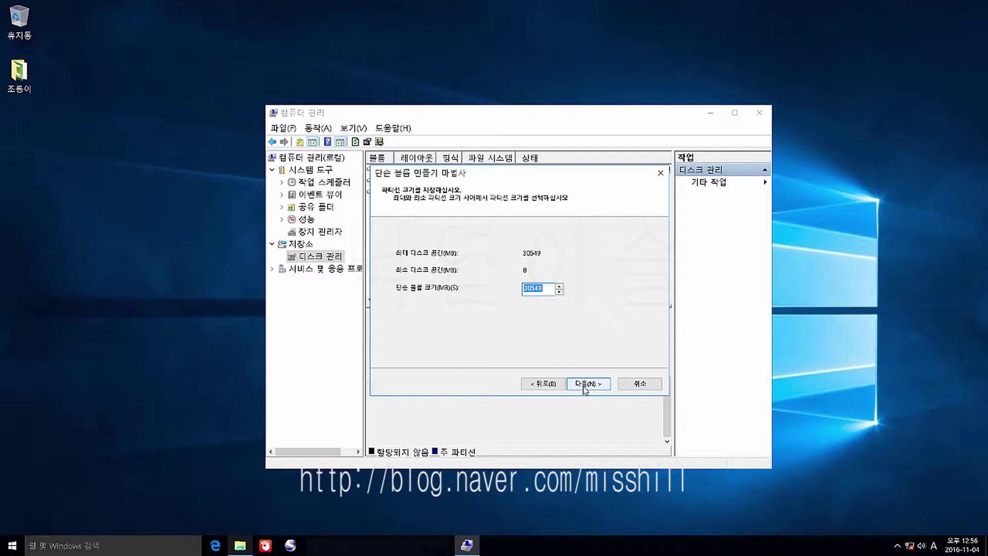
click(587, 384)
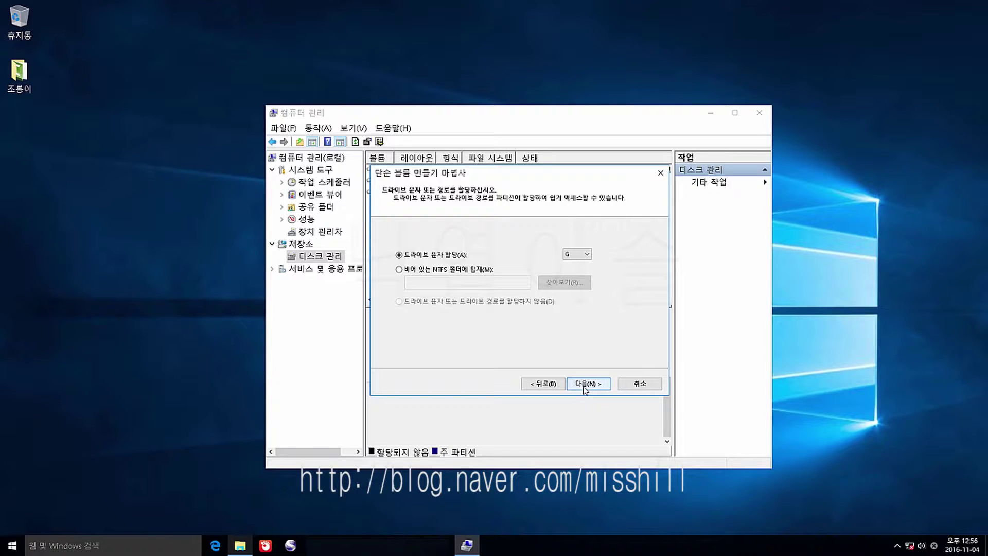
- Assign drive letter K to the new volume and continue to the format settings
click(587, 255)
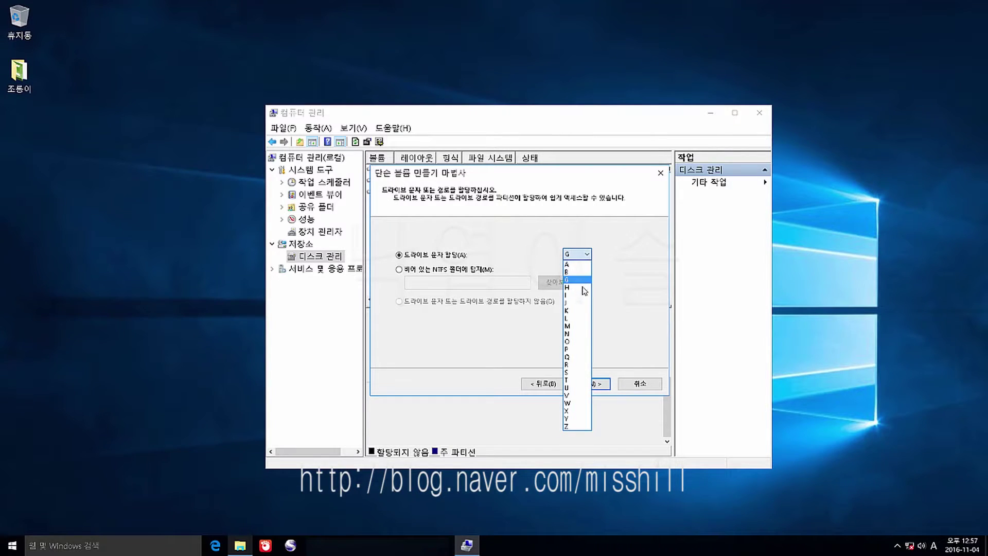
click(582, 315)
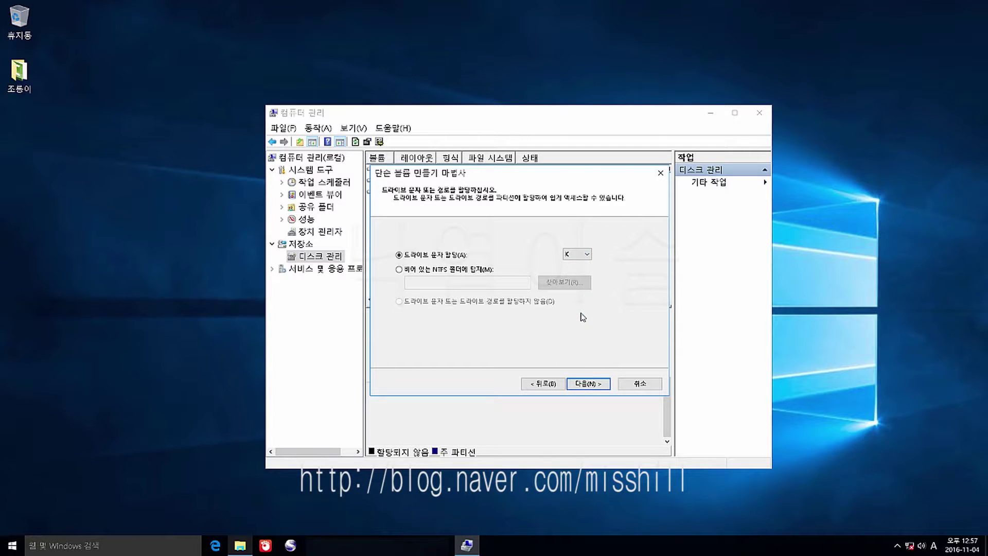
click(588, 384)
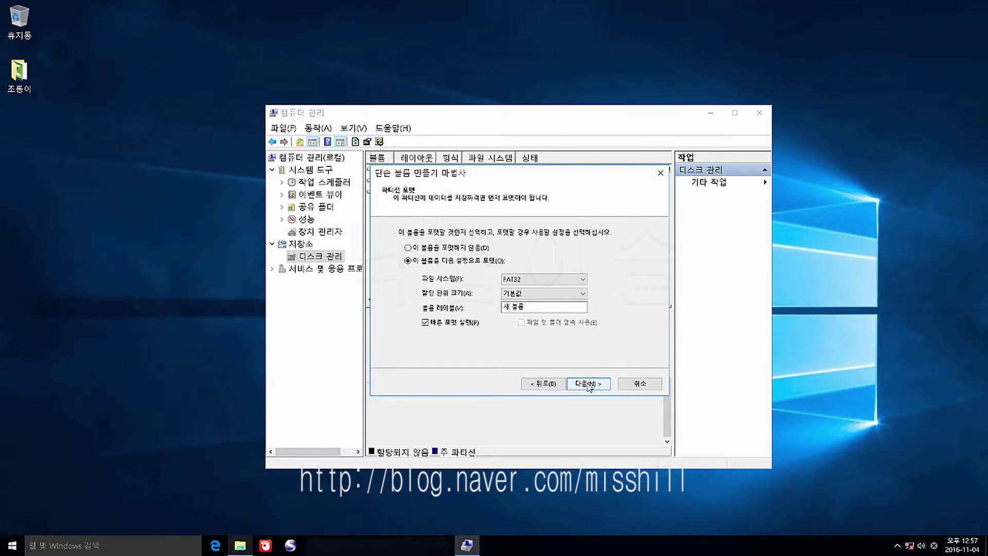
- Create the volume with a FAT32 quick format, default allocation unit size and empty label, and close Computer Management and File Explorer
drag(544, 305, 493, 300)
key(BackSpace)
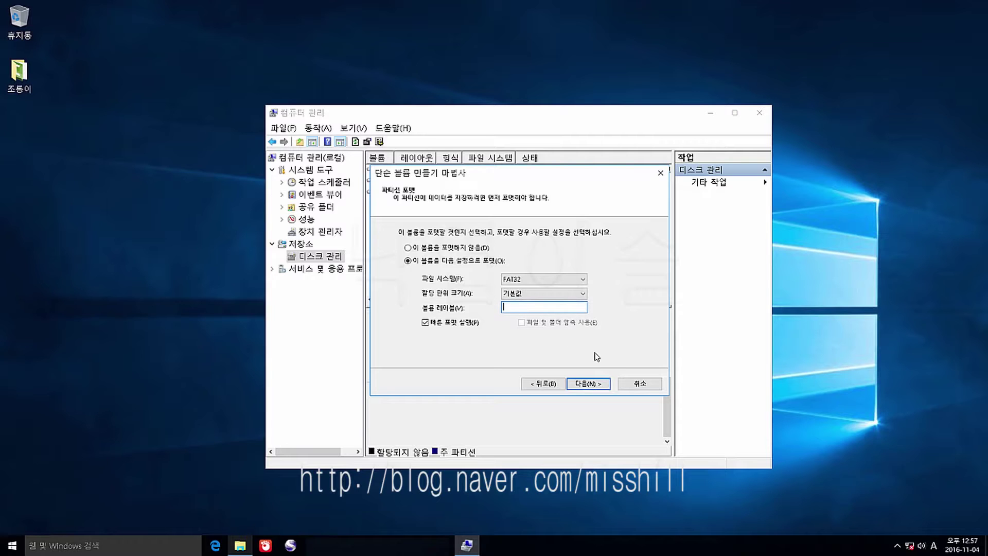
click(591, 384)
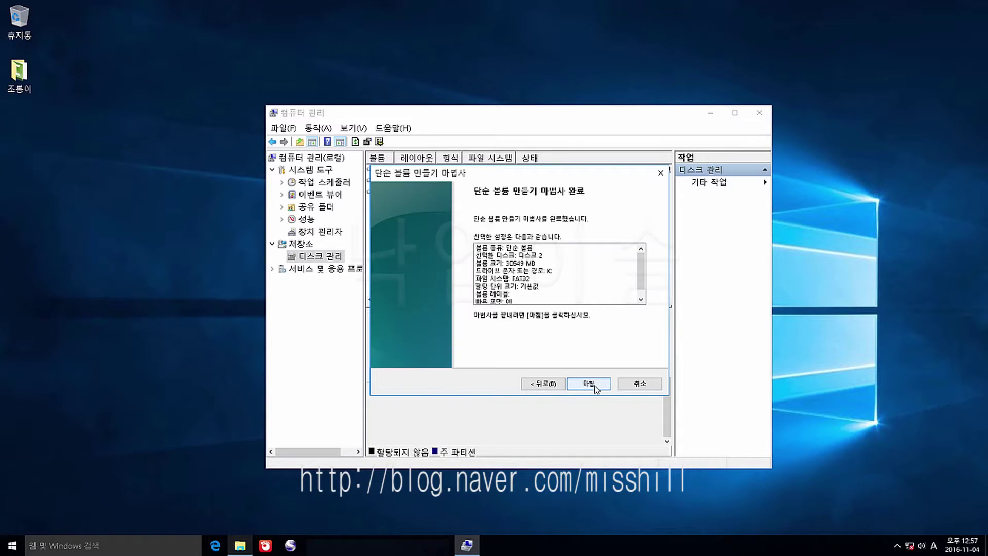
click(590, 384)
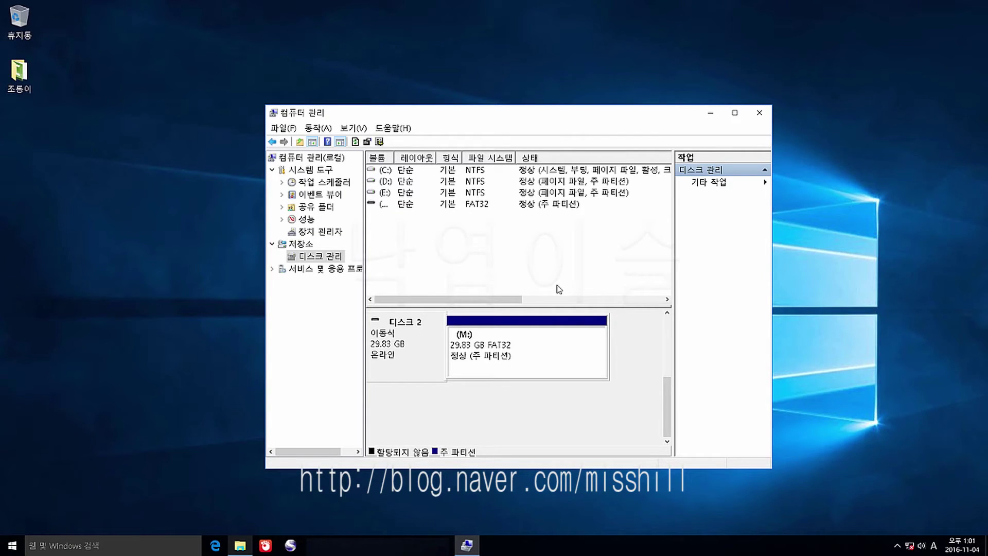
click(759, 113)
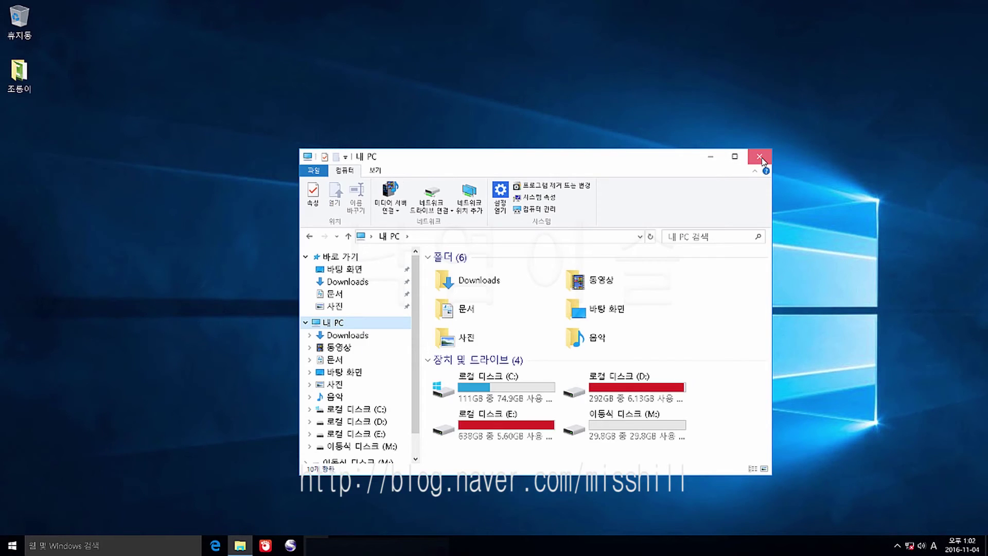
click(760, 157)
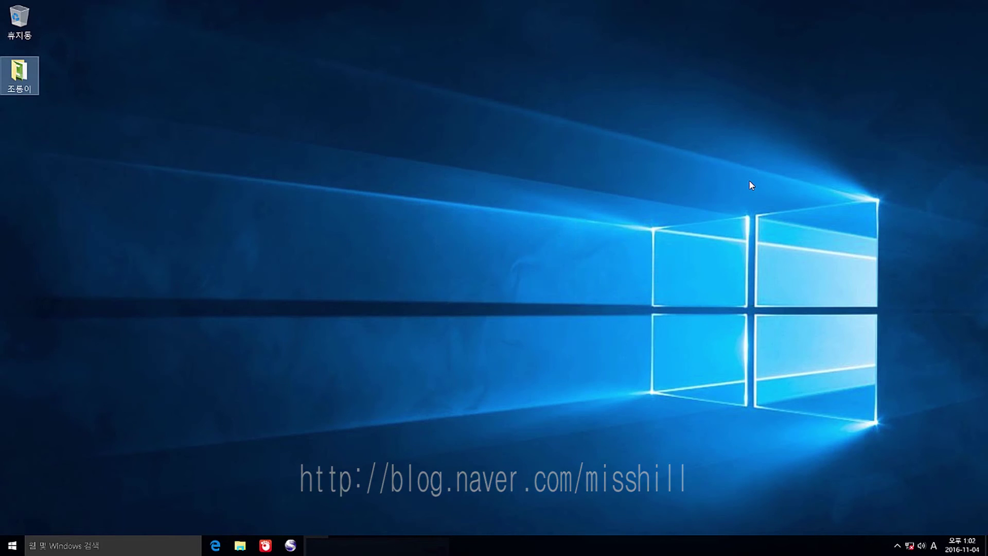